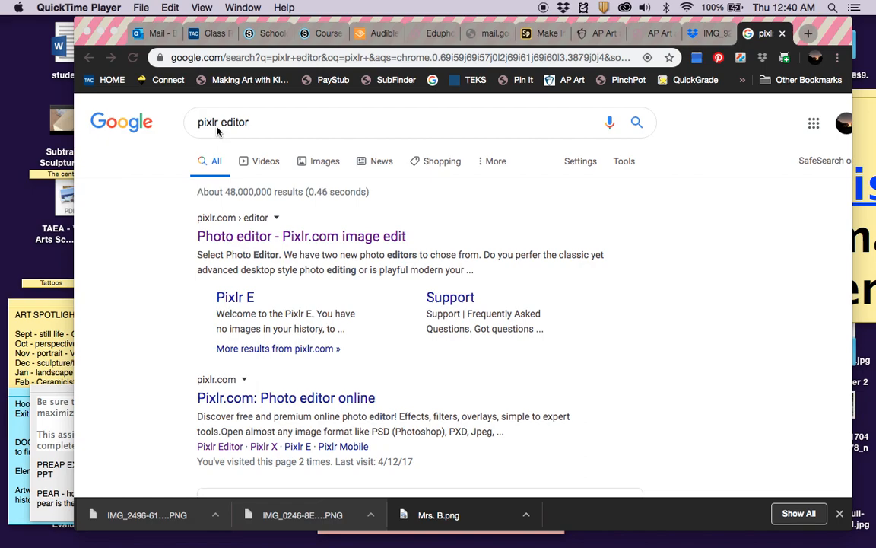
# Open the 'Photo editor - Pixlr.com' result and browse the Pixlr X versus Pixlr E comparison page.
pyautogui.click(247, 239)
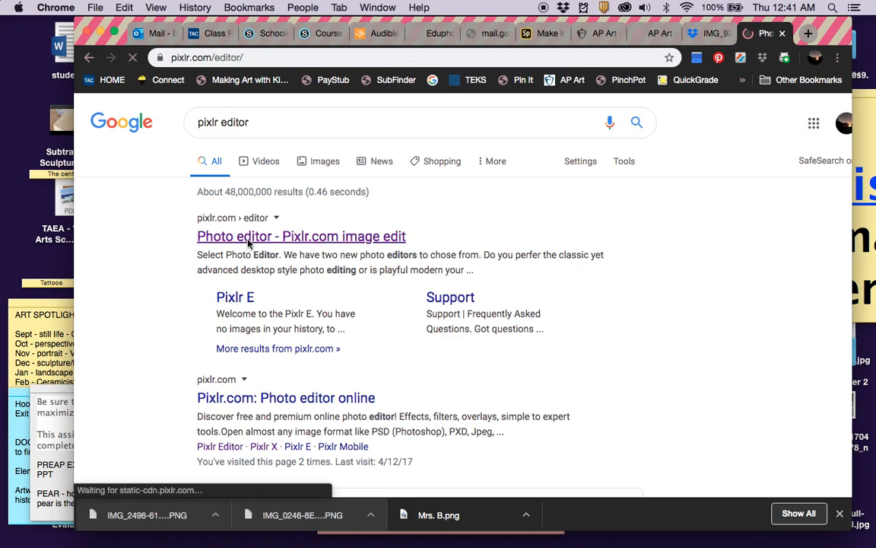
pyautogui.scroll(-5, 301, 303)
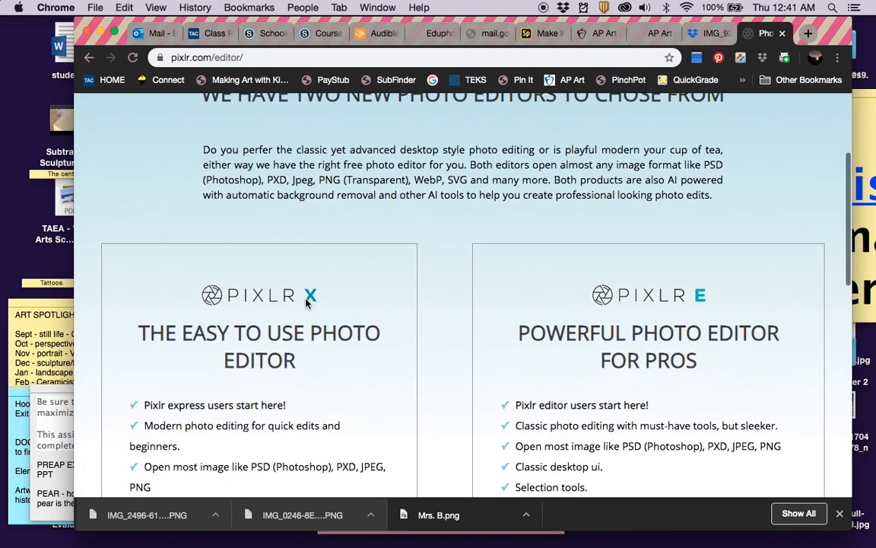
pyautogui.scroll(-1, 648, 318)
pyautogui.scroll(-3, 647, 317)
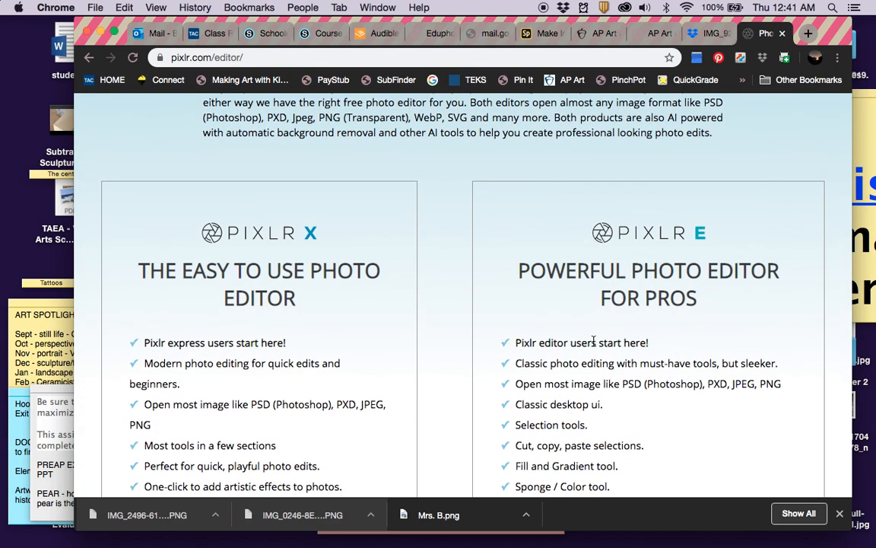
pyautogui.scroll(-1, 594, 340)
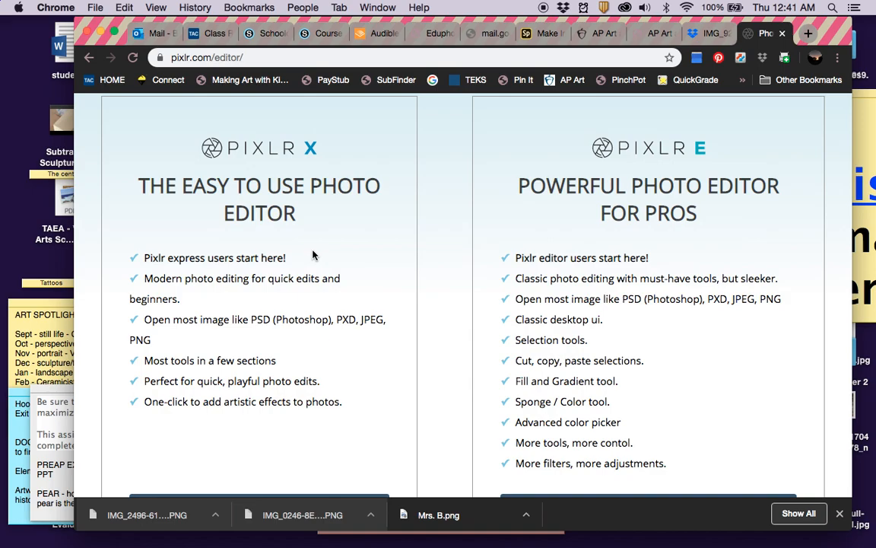
pyautogui.scroll(5, 314, 255)
pyautogui.scroll(3, 321, 238)
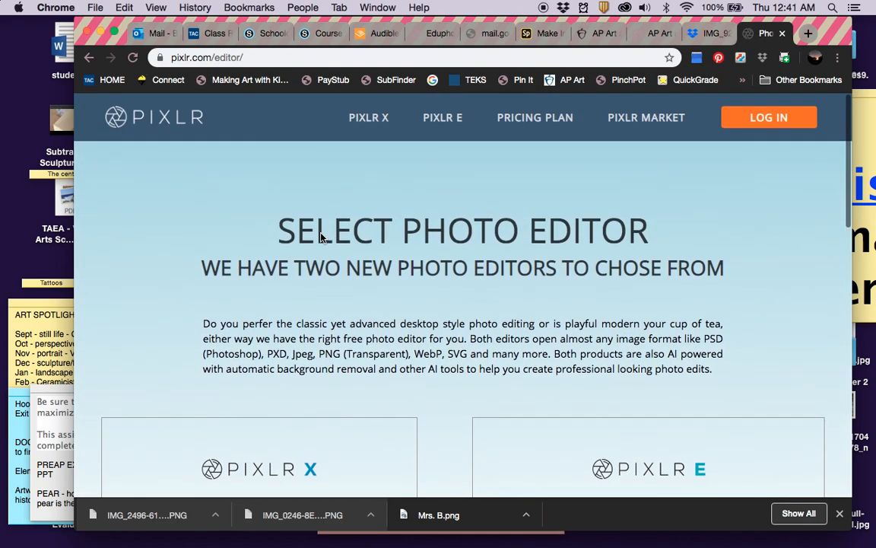
# Go to the Pixlr login page, glance at the sign-up form, then return to login.
pyautogui.click(781, 117)
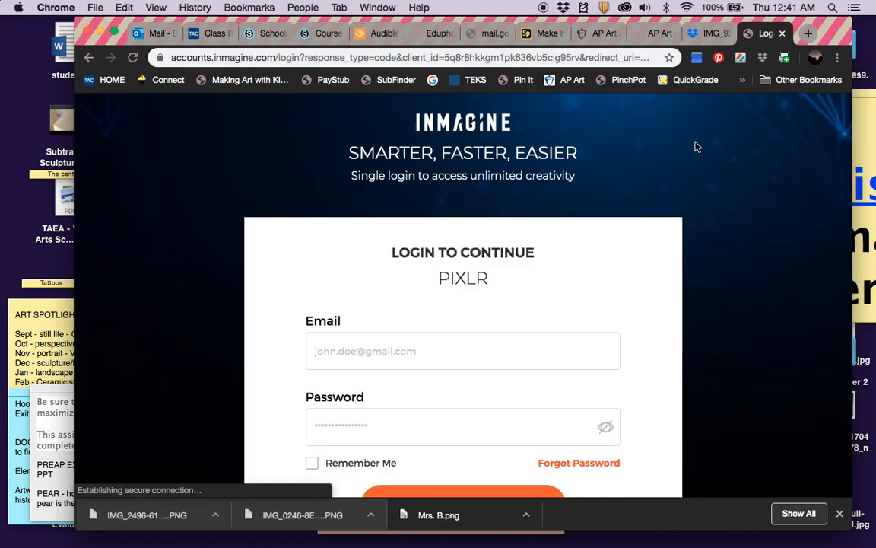
pyautogui.scroll(-3, 516, 319)
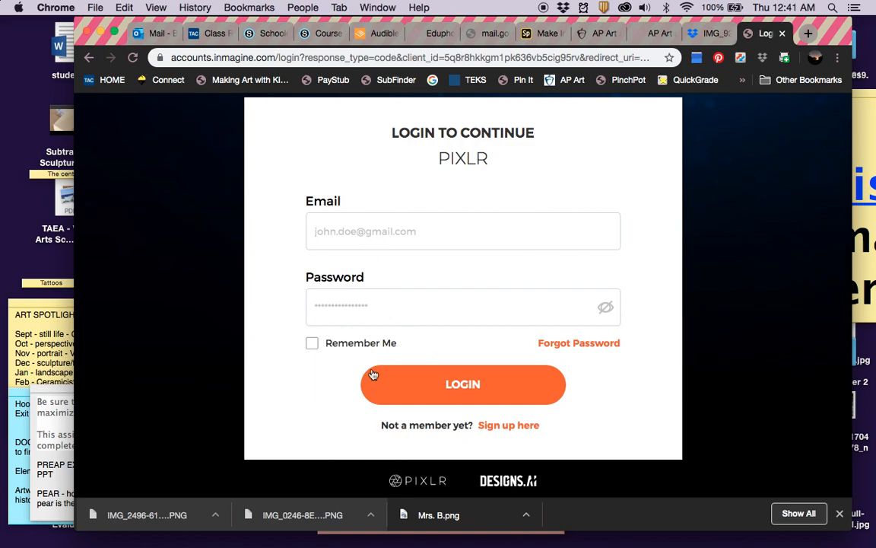
pyautogui.click(531, 428)
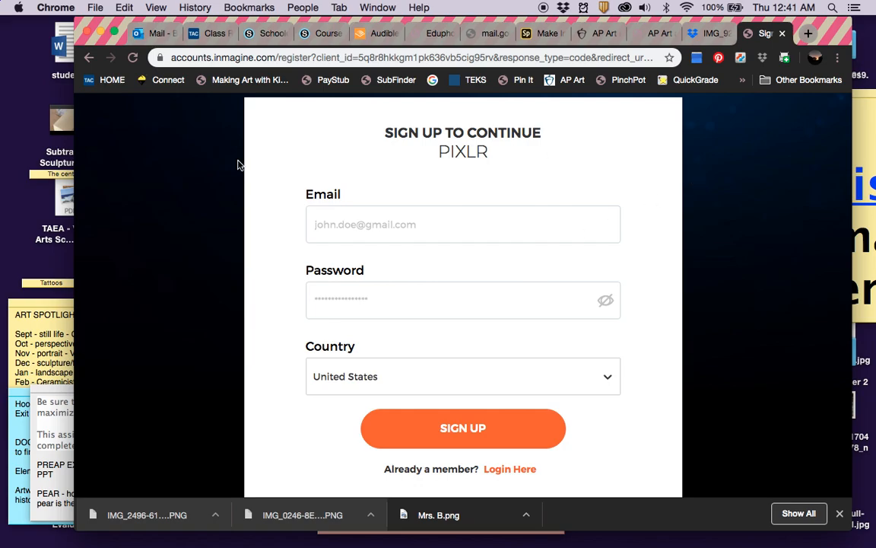
pyautogui.click(90, 59)
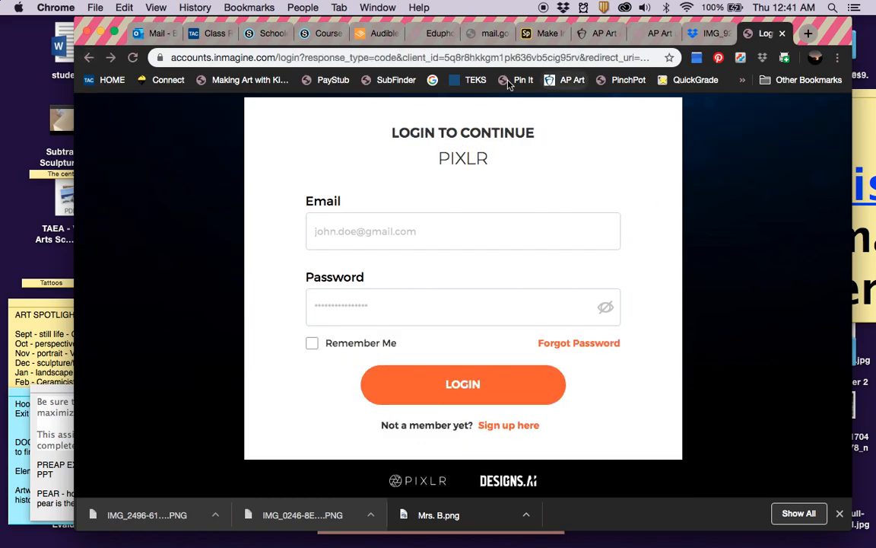
pyautogui.click(89, 58)
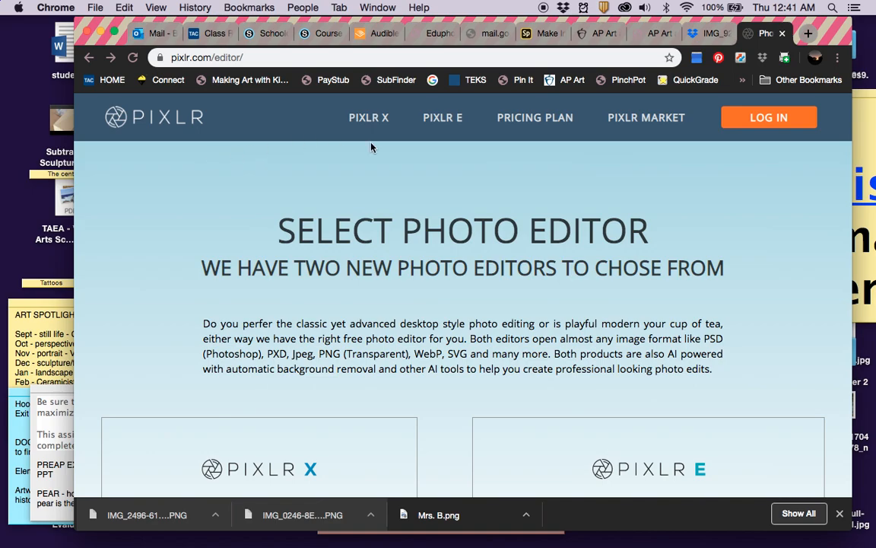
pyautogui.click(773, 120)
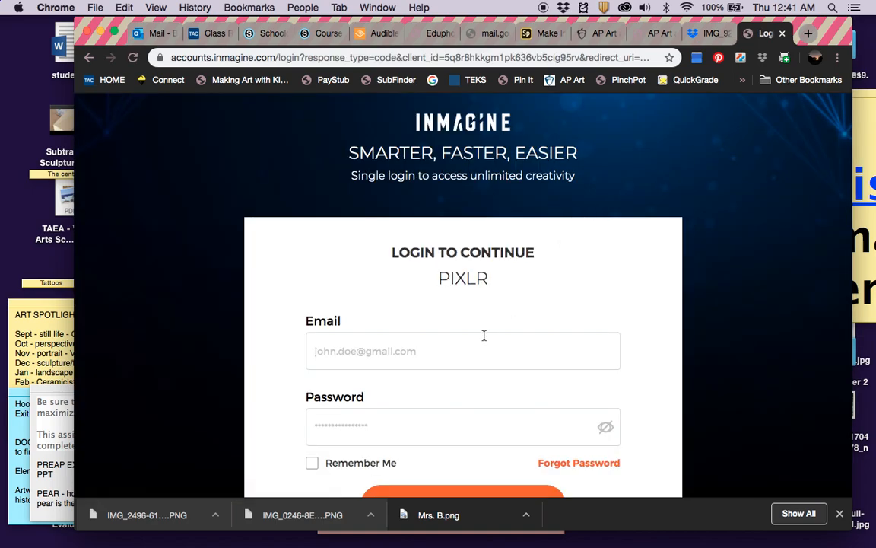
# Enter the account e-mail and password, correcting a typo, and submit the login.
pyautogui.click(473, 346)
pyautogui.press('Tab')
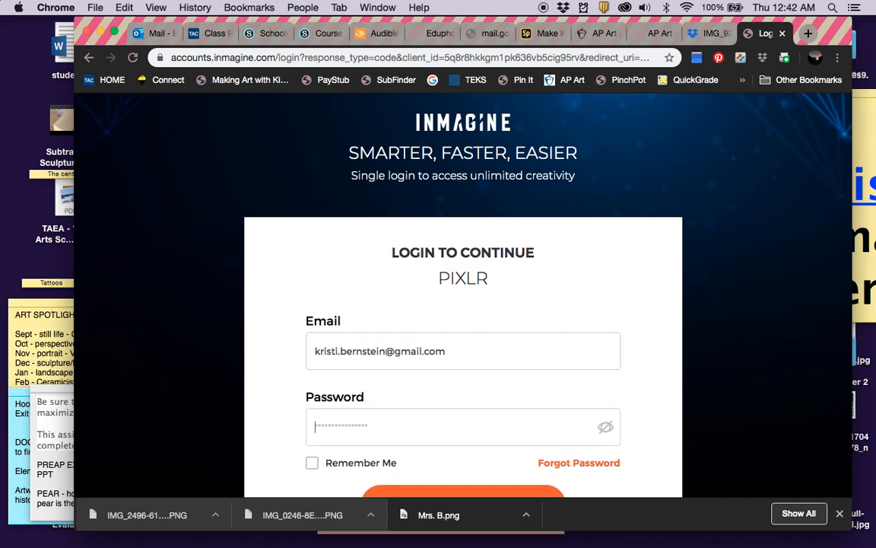
pyautogui.write('*******')
pyautogui.press('BackSpace')
pyautogui.press('BackSpace')
pyautogui.press('BackSpace')
pyautogui.press('BackSpace')
pyautogui.press('BackSpace')
pyautogui.press('BackSpace')
pyautogui.press('BackSpace')
pyautogui.write('*********')
pyautogui.scroll(-3, 407, 414)
pyautogui.click(445, 410)
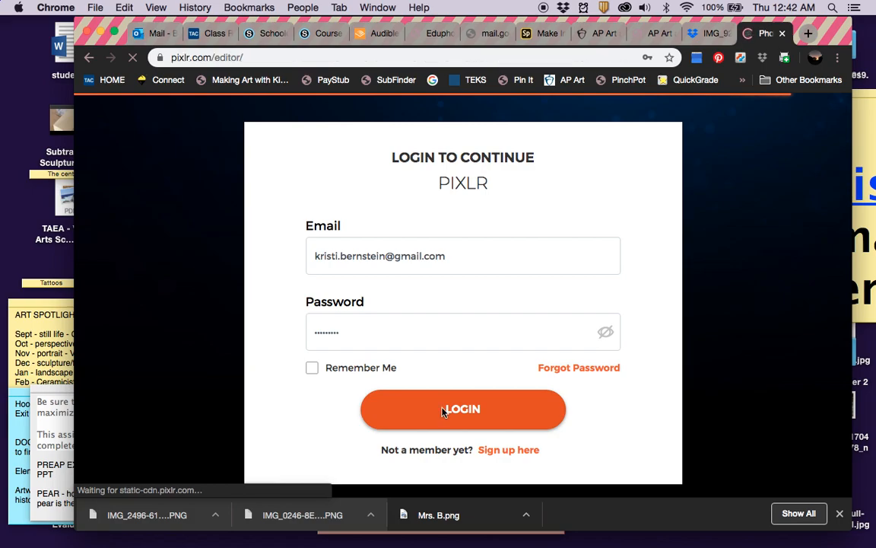
# Launch Pixlr X from the welcome page, then return to the Dropbox preview of IMG_9299.jpg.
pyautogui.scroll(-2, 455, 320)
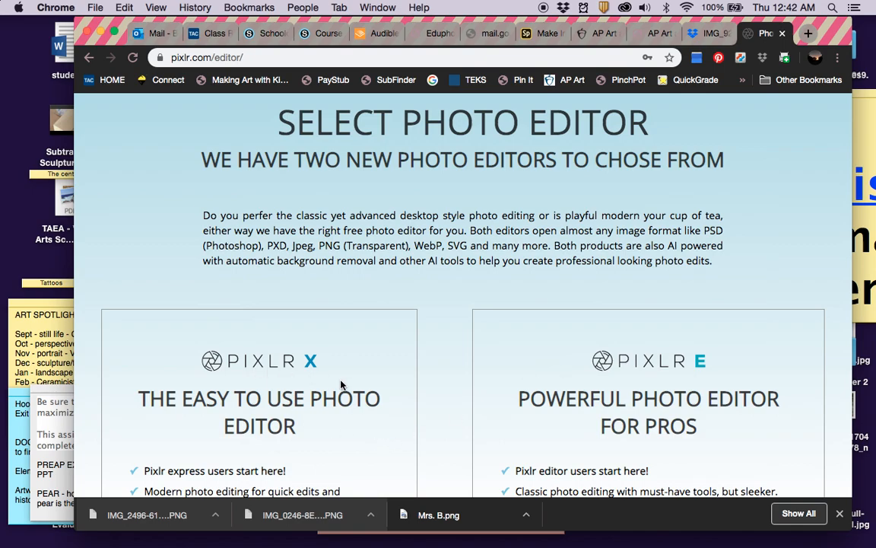
pyautogui.scroll(-5, 305, 350)
pyautogui.scroll(-4, 321, 354)
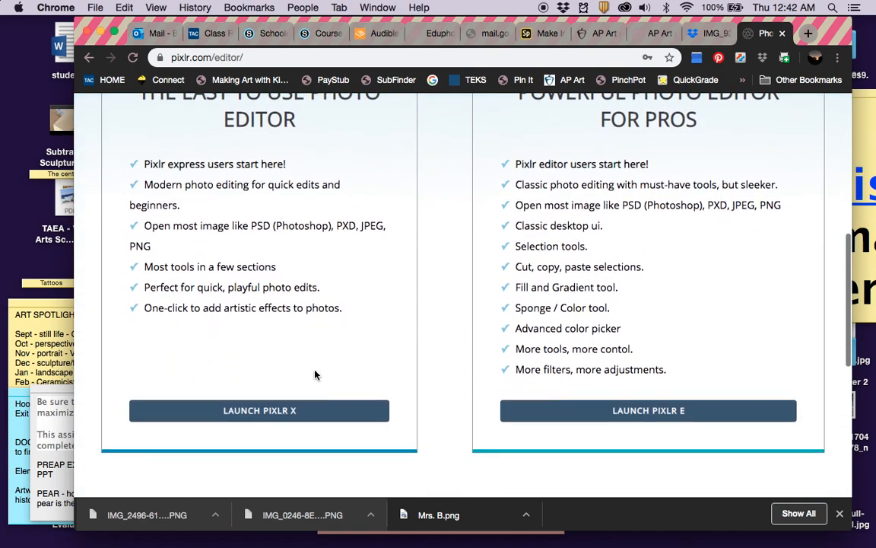
pyautogui.click(280, 417)
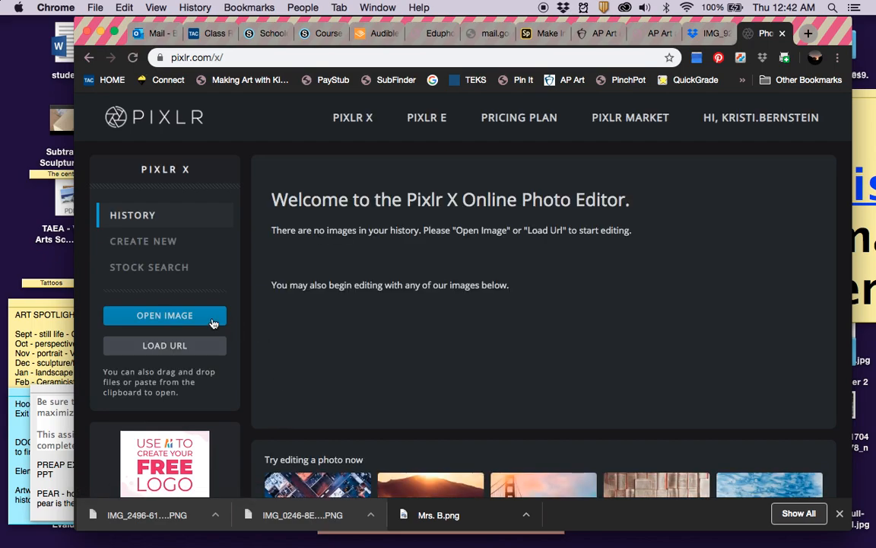
pyautogui.click(706, 34)
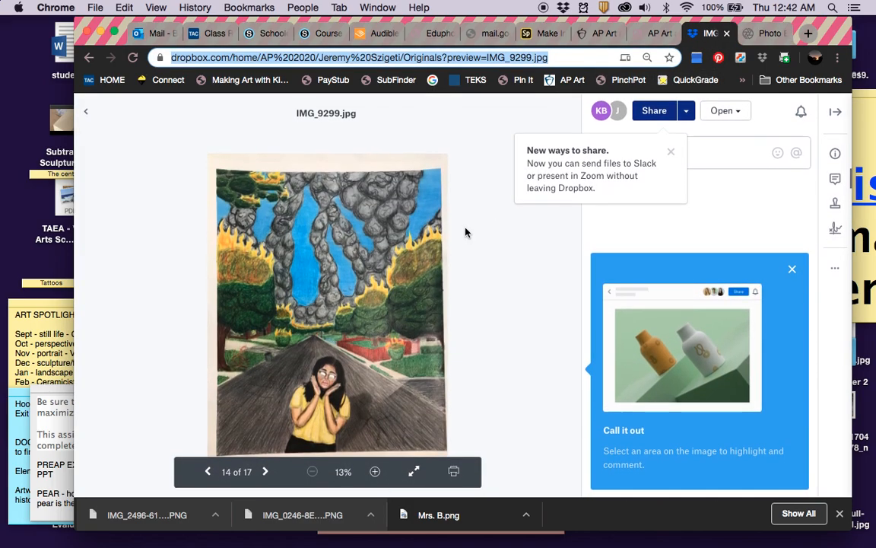
# Navigate from Originals up to My files and into the AP 2020 student folders list.
pyautogui.click(86, 110)
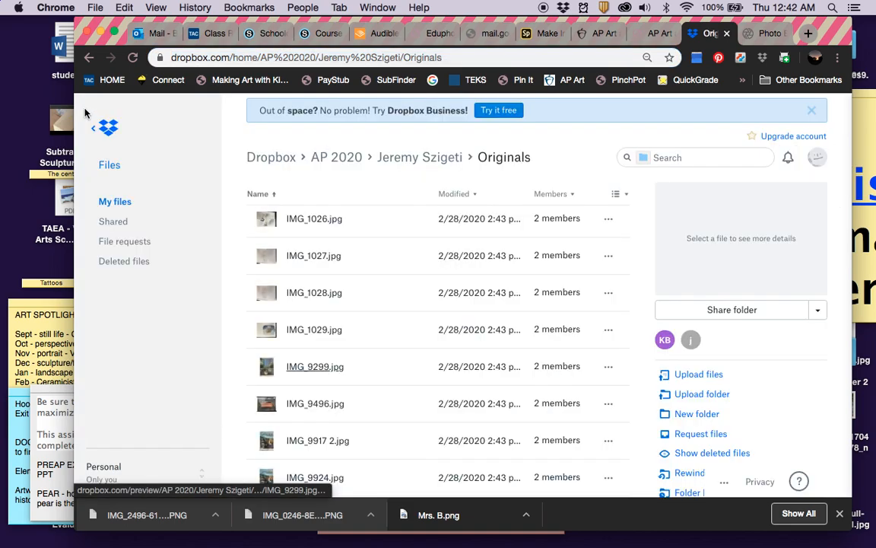
pyautogui.click(116, 202)
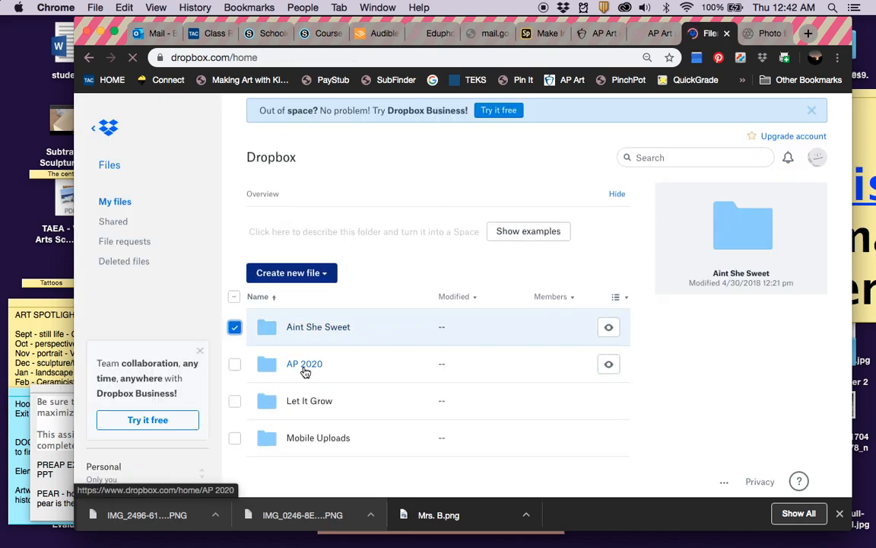
pyautogui.click(235, 329)
pyautogui.click(295, 371)
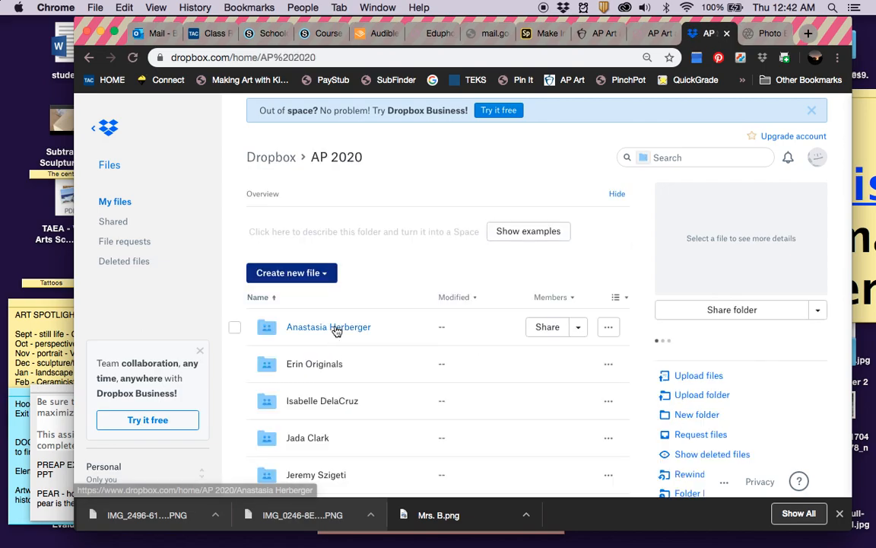
pyautogui.scroll(-3, 335, 329)
pyautogui.scroll(-3, 336, 329)
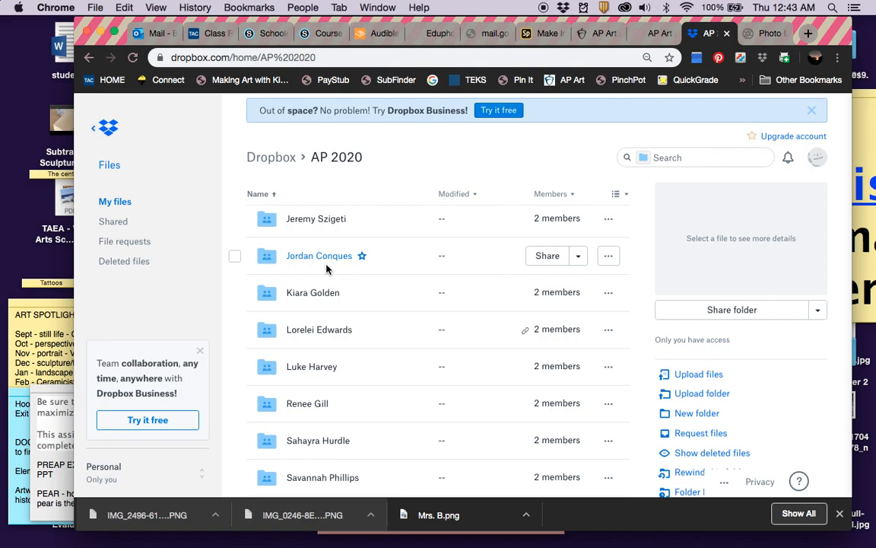
# Open the first student's folder, then its Originals folder, and scroll toward IMG_9299.jpg.
pyautogui.click(307, 223)
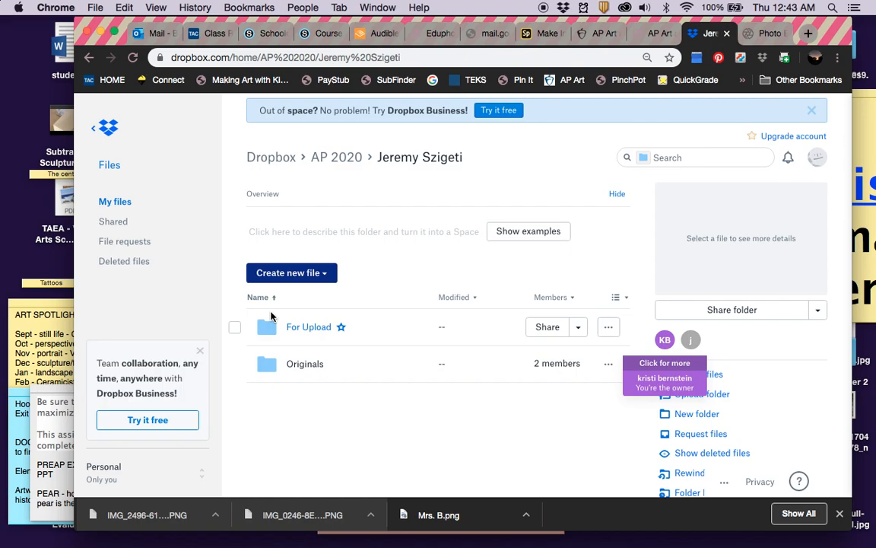
pyautogui.click(305, 365)
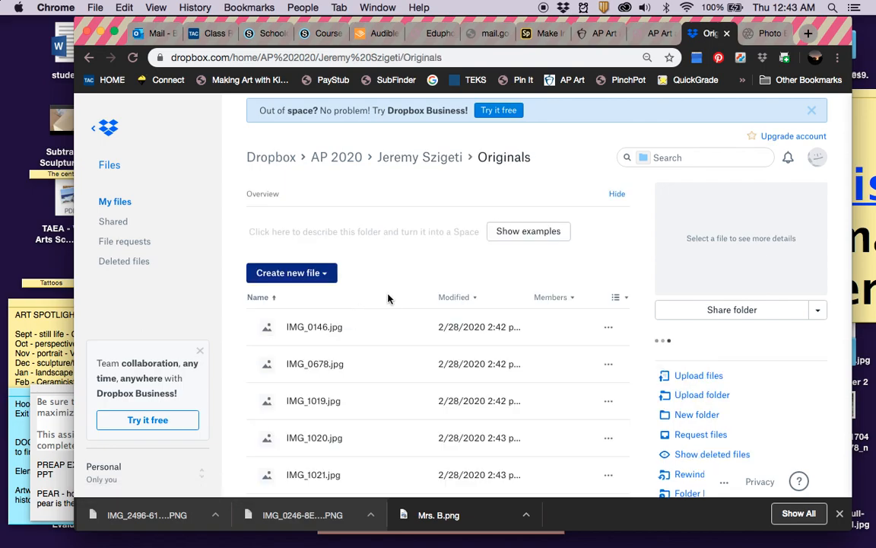
pyautogui.scroll(-2, 366, 324)
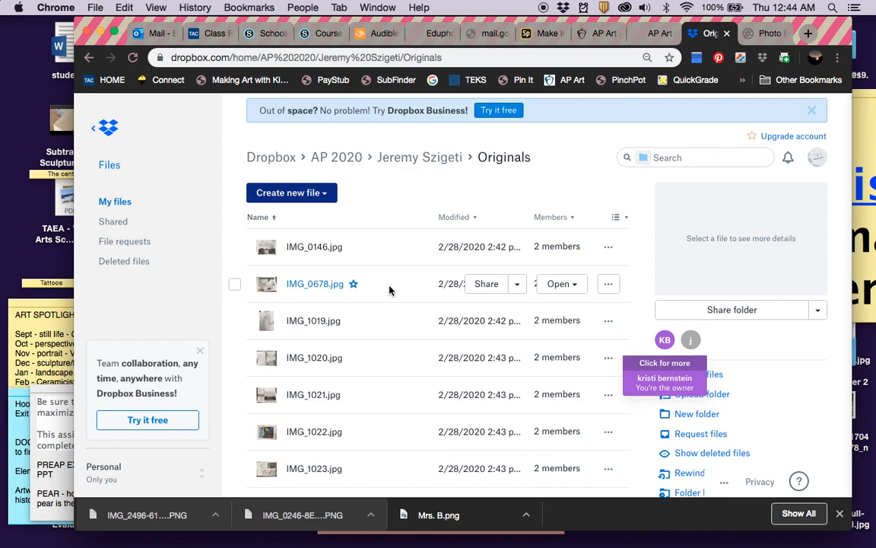
pyautogui.scroll(-5, 298, 357)
pyautogui.scroll(-2, 298, 357)
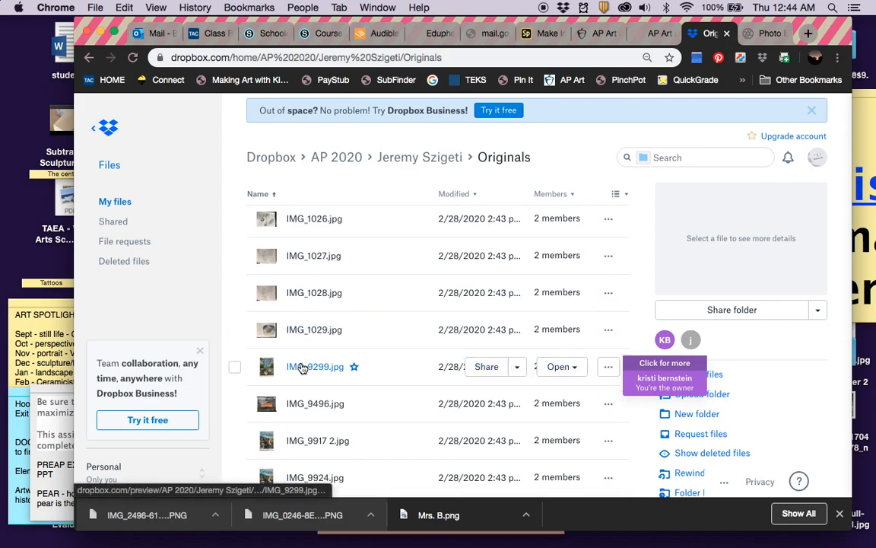
# Preview IMG_9299.jpg and look through its right-click menu and Share options.
pyautogui.click(302, 368)
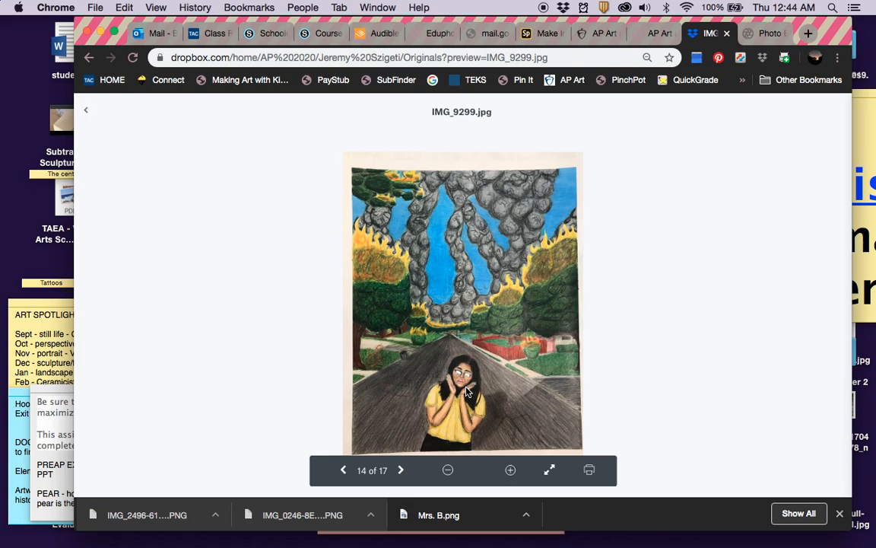
pyautogui.rightClick(514, 250)
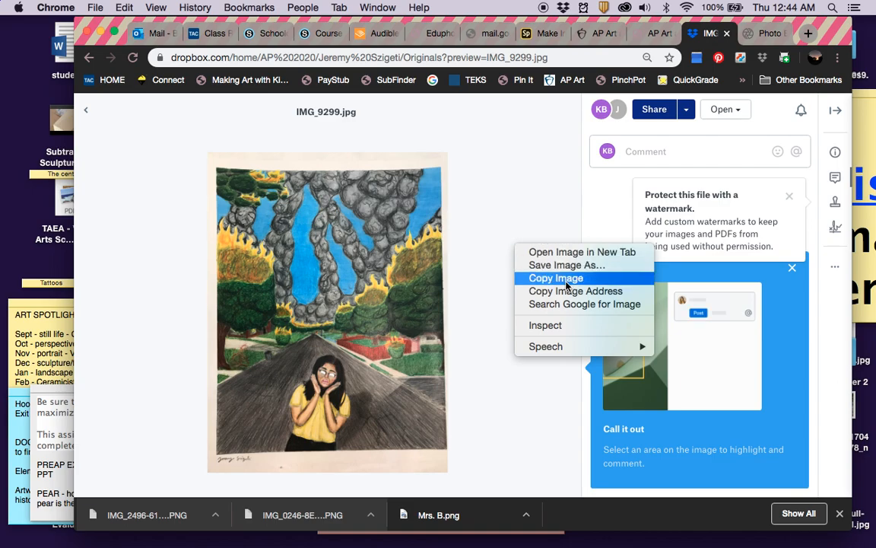
pyautogui.click(684, 111)
pyautogui.click(684, 112)
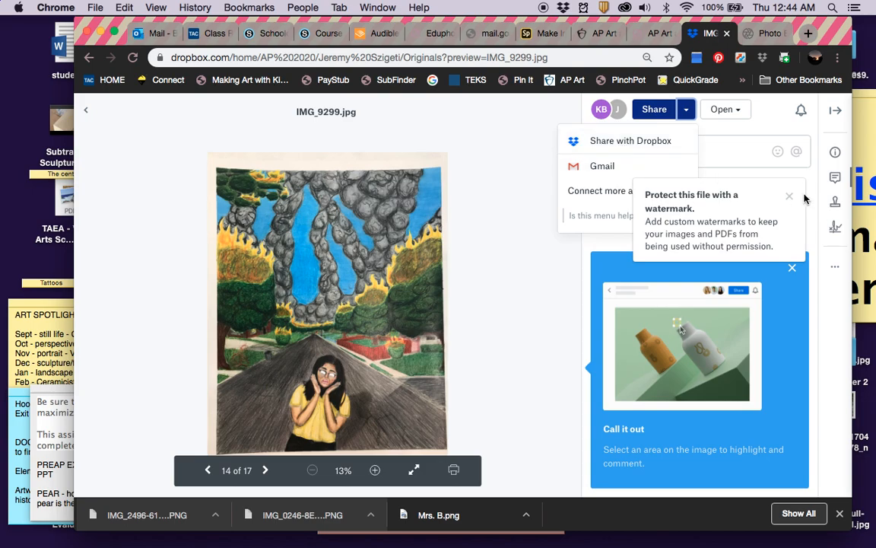
pyautogui.click(736, 197)
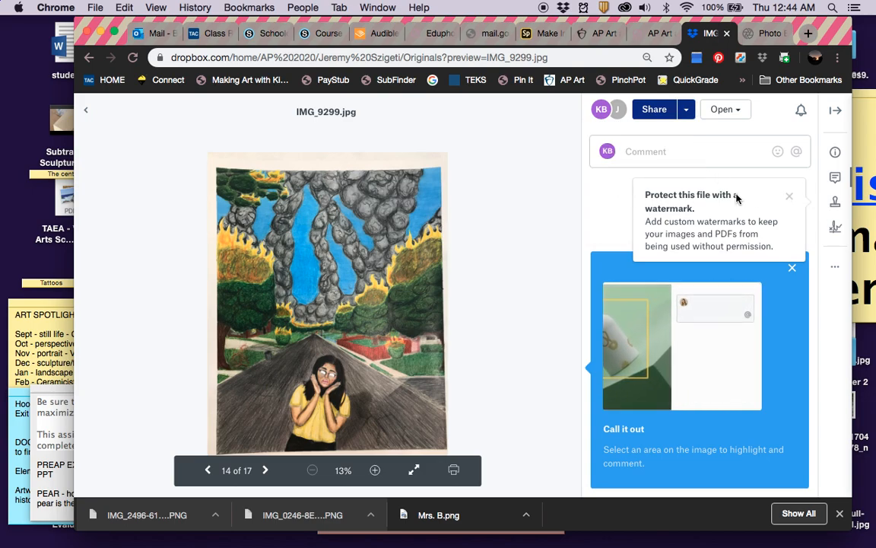
pyautogui.click(687, 111)
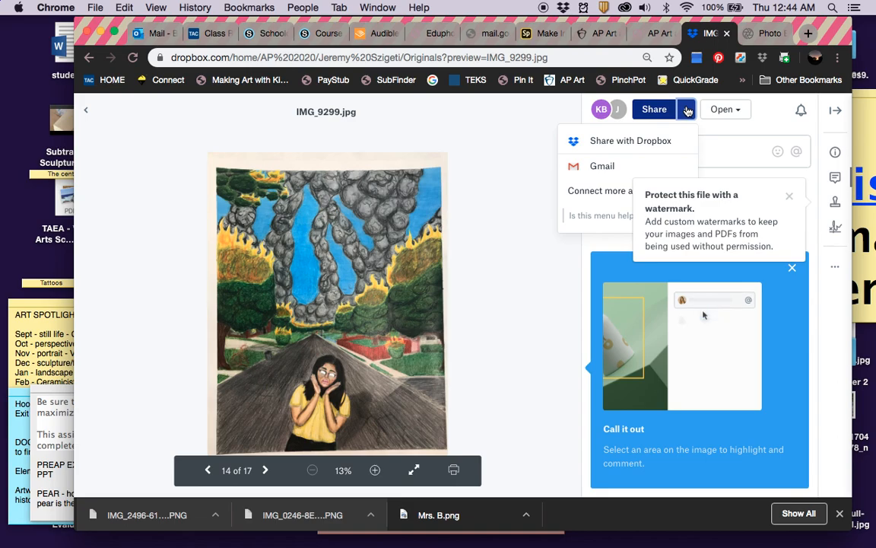
pyautogui.click(687, 110)
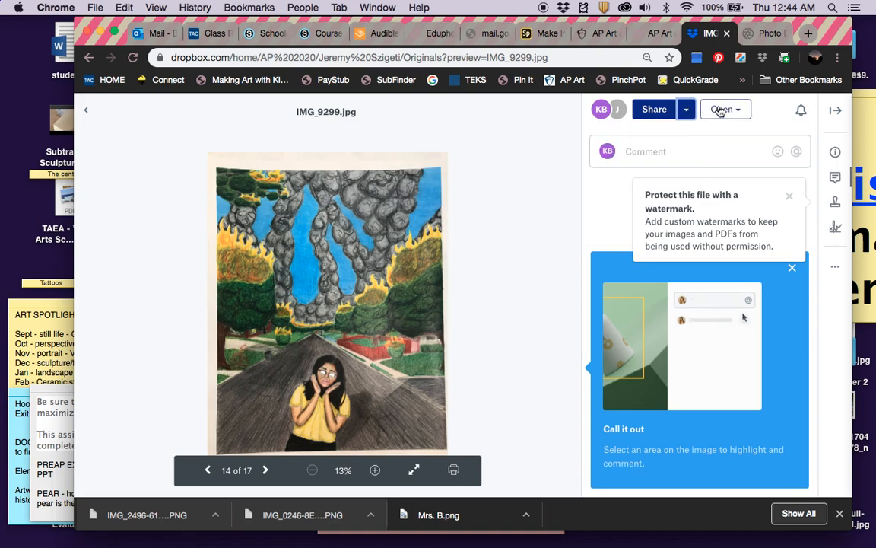
# Hide and restore the comments sidebar, then bring up the file's More actions.
pyautogui.click(836, 111)
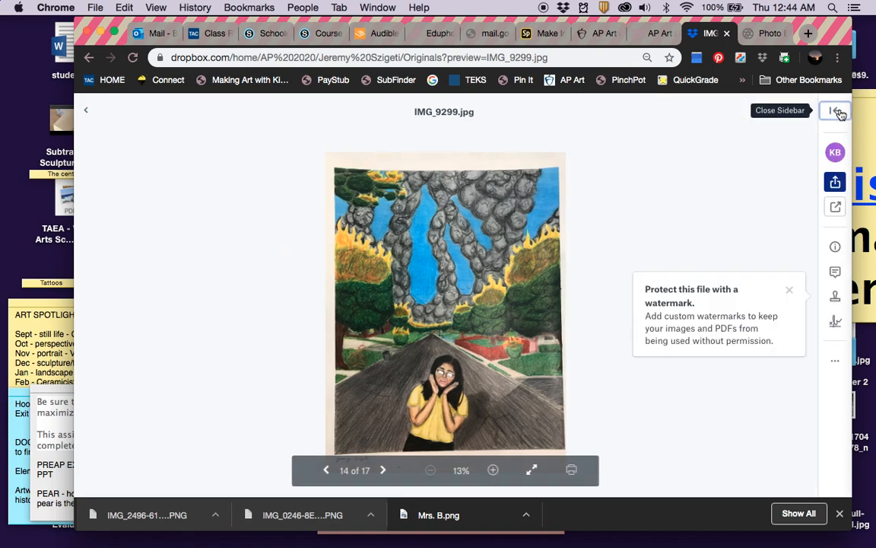
pyautogui.click(837, 111)
pyautogui.click(835, 268)
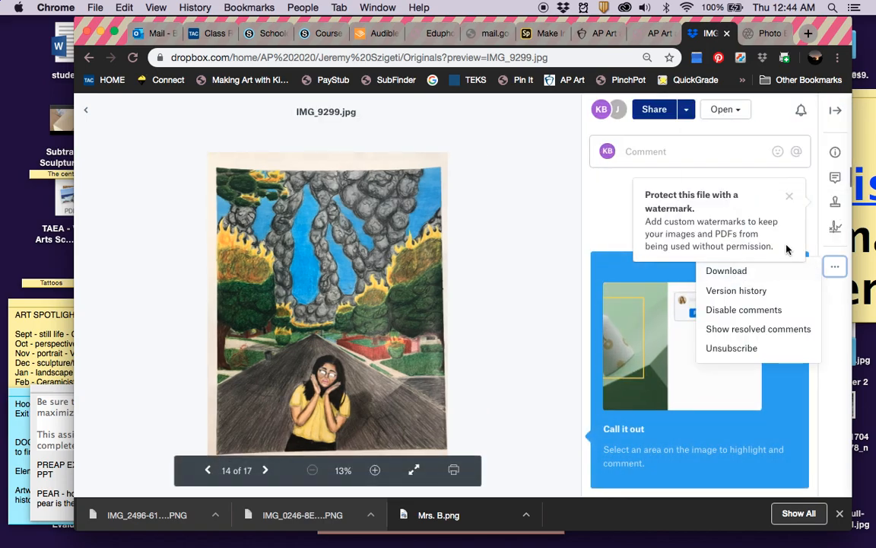
# Dismiss the watermark popup and download IMG_9299.jpg via the More (…) menu.
pyautogui.click(791, 199)
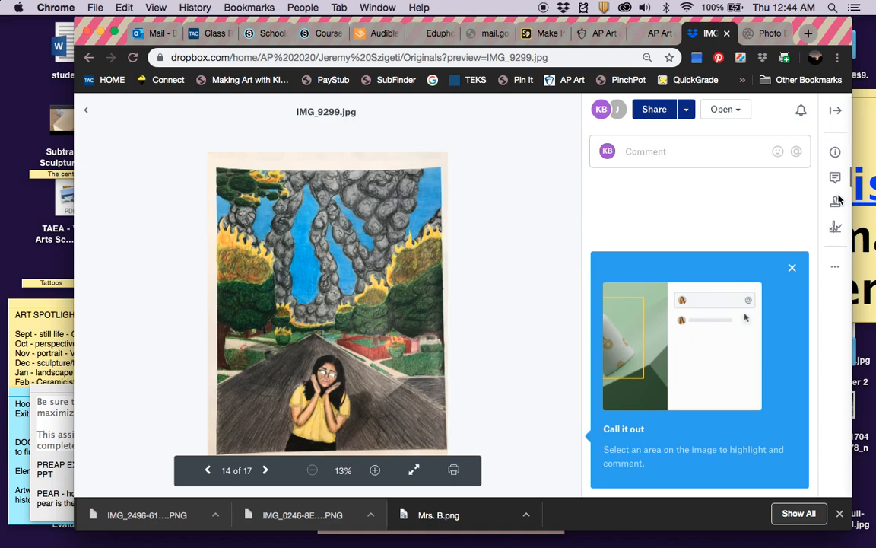
pyautogui.click(834, 270)
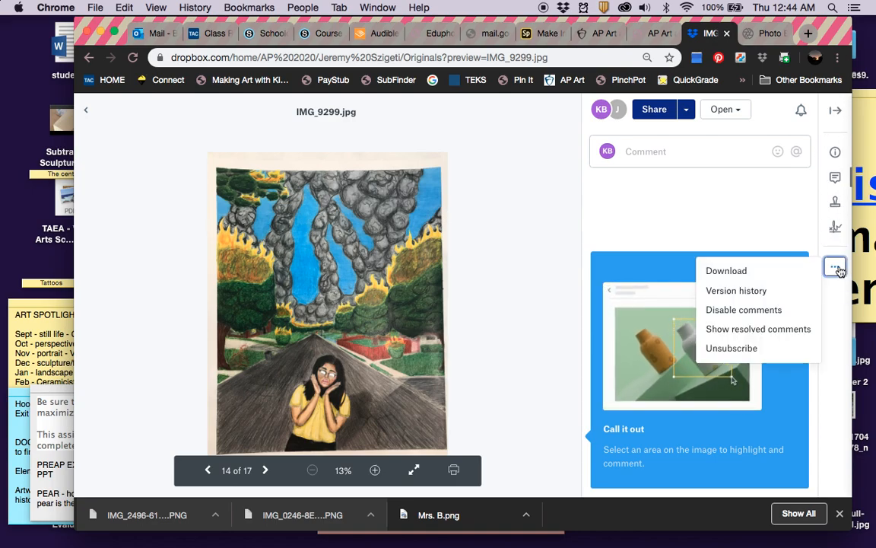
pyautogui.click(728, 271)
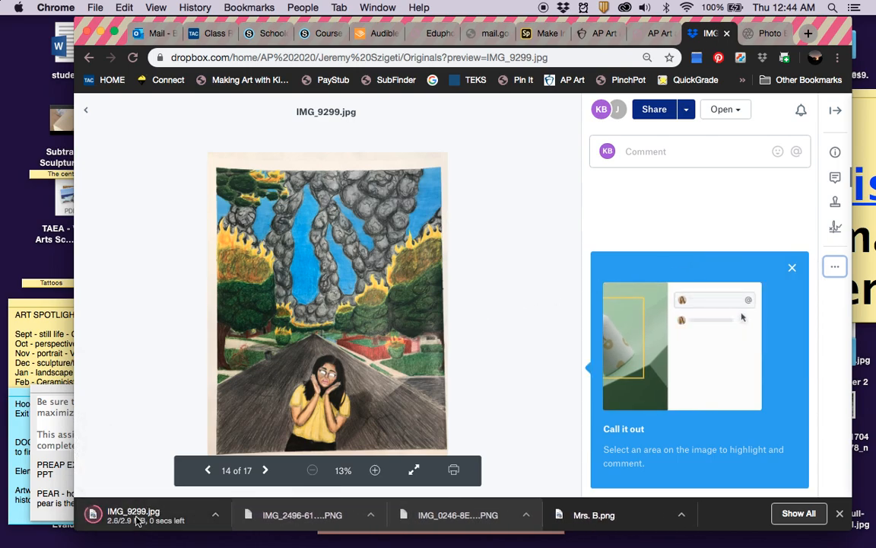
# In Pixlr X, open IMG_9299.jpg from the Downloads folder.
pyautogui.click(769, 34)
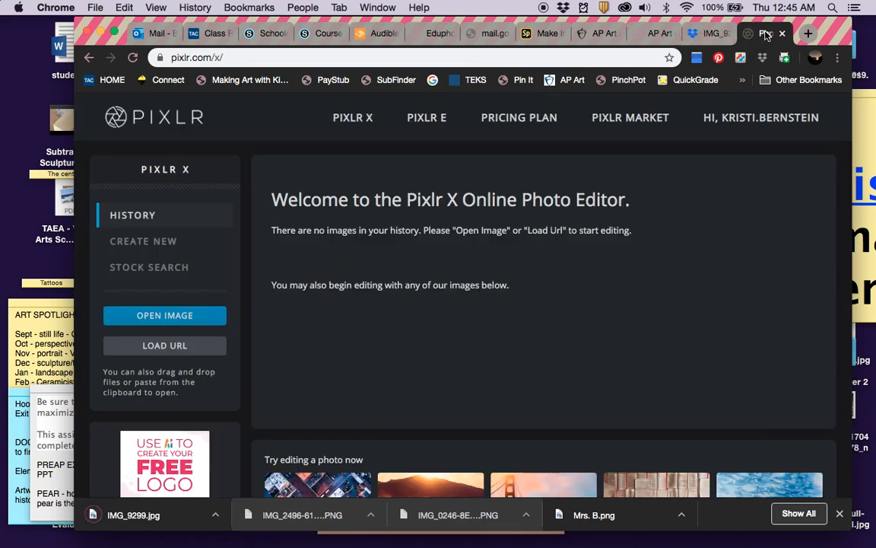
pyautogui.click(190, 315)
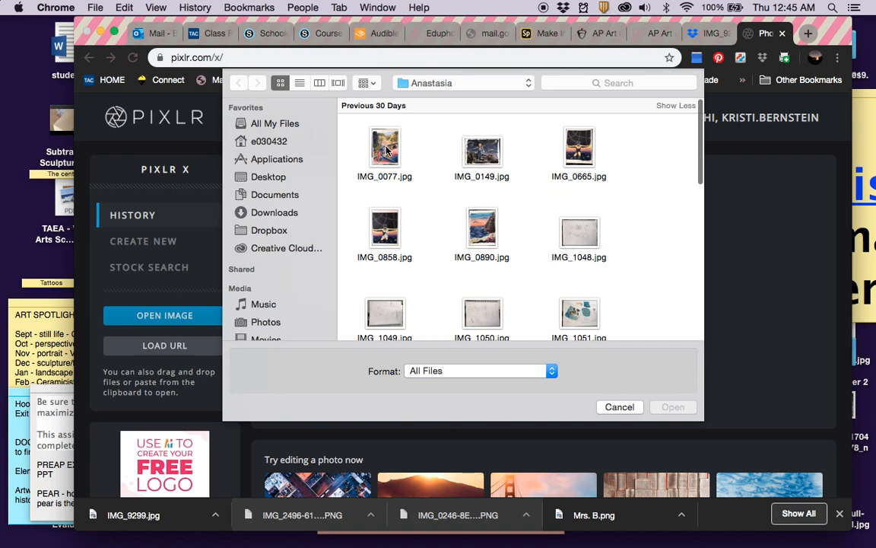
pyautogui.scroll(-2, 454, 211)
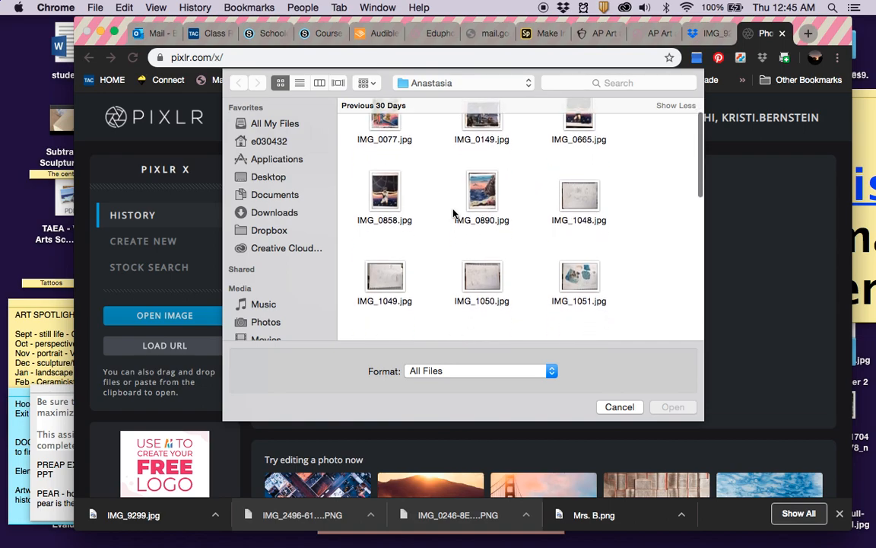
pyautogui.click(268, 213)
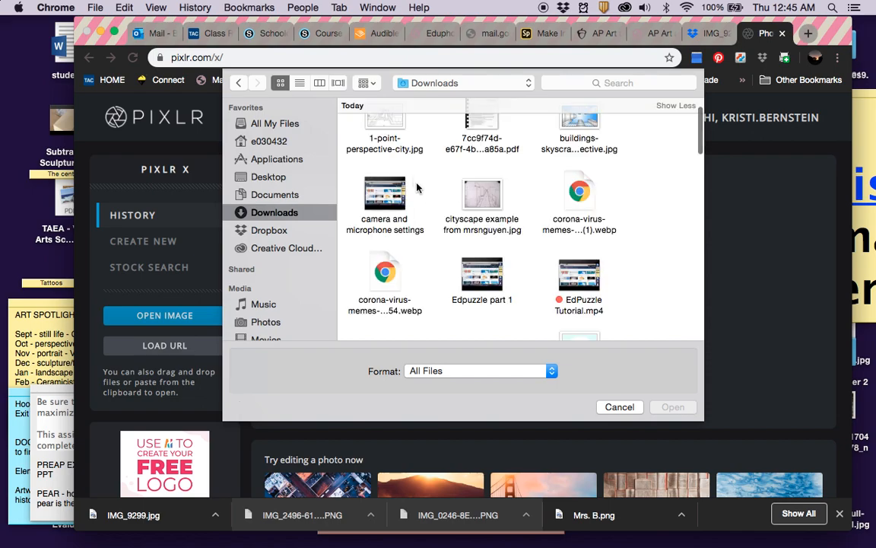
pyautogui.scroll(-3, 456, 213)
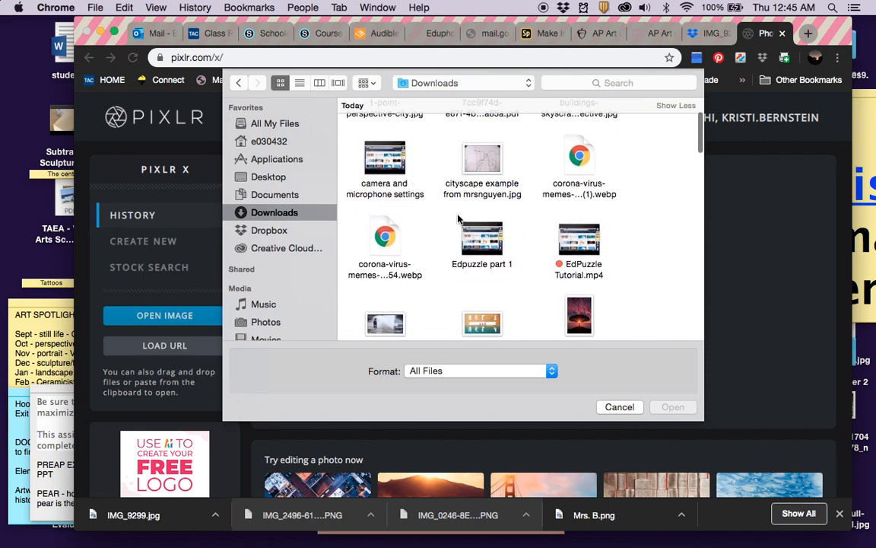
pyautogui.scroll(-8, 460, 222)
pyautogui.scroll(5, 460, 222)
pyautogui.scroll(5, 460, 222)
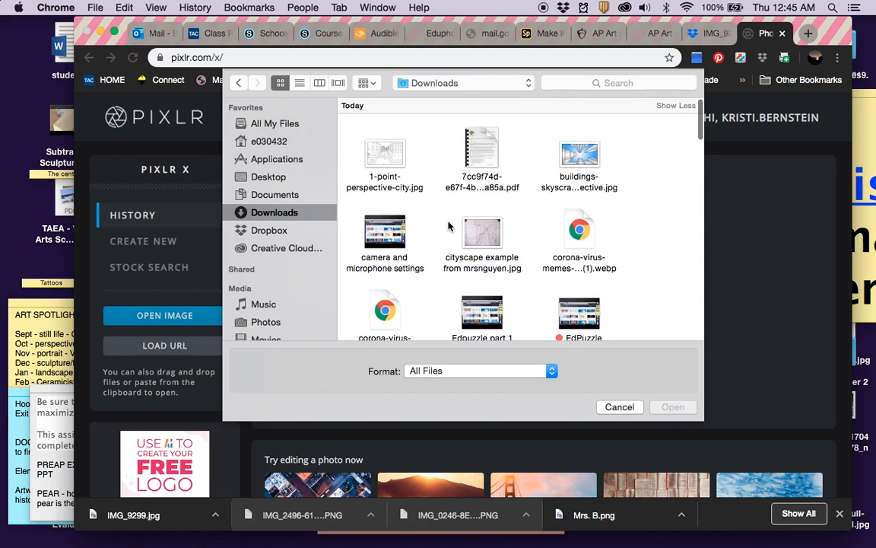
pyautogui.scroll(-15, 417, 226)
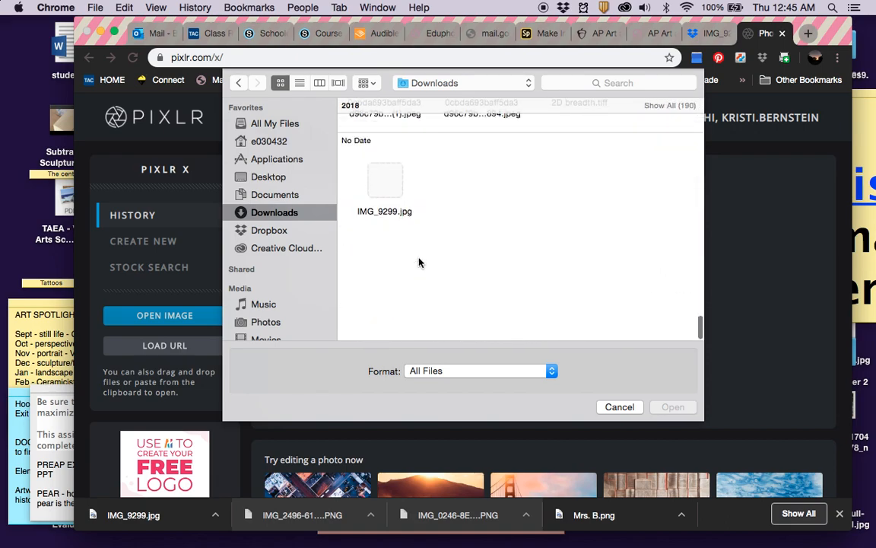
pyautogui.click(386, 283)
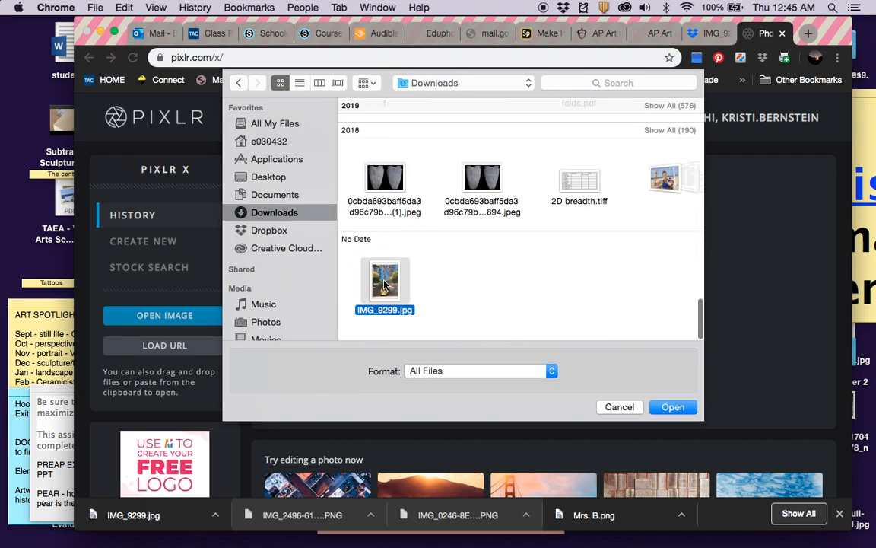
pyautogui.click(672, 408)
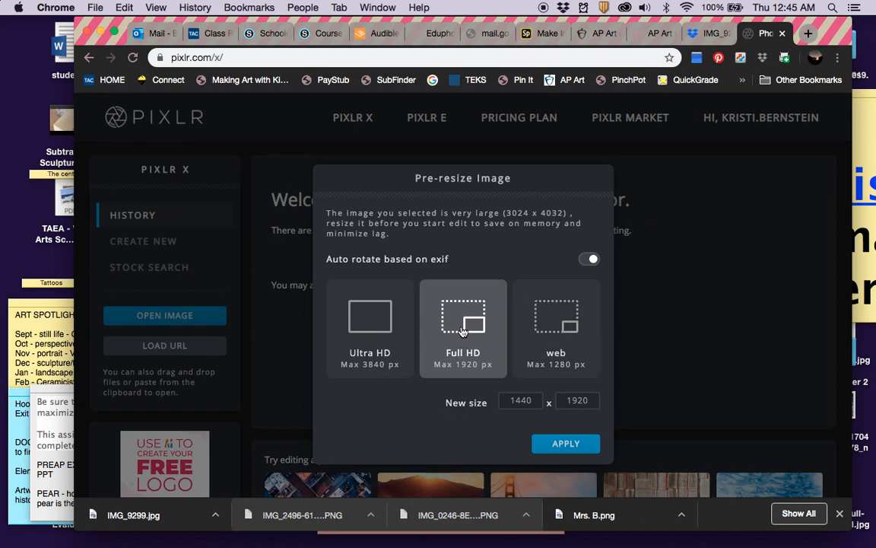
# Apply the Full HD pre-resize so the photo opens at 1440 x 1920.
pyautogui.click(565, 444)
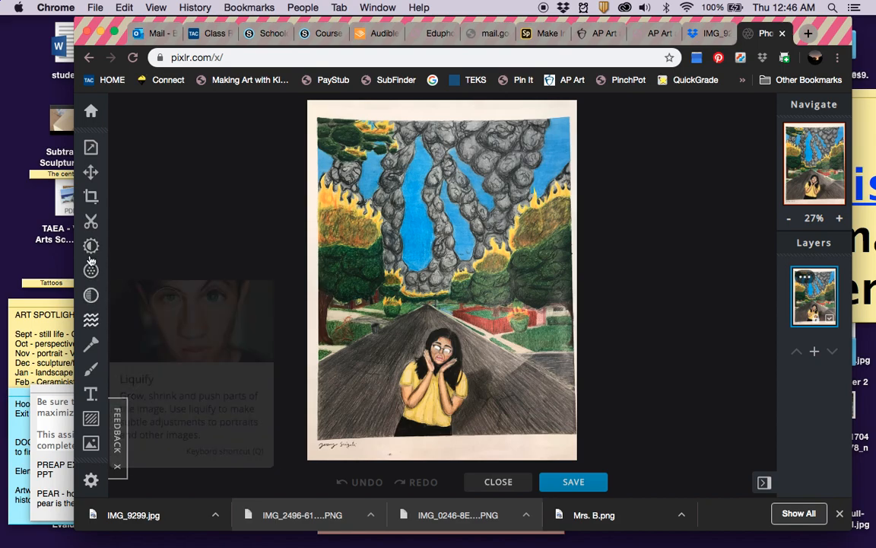
# Straighten the artwork 0.8° and crop it to 1318 x 1678, removing the paper border.
pyautogui.click(91, 197)
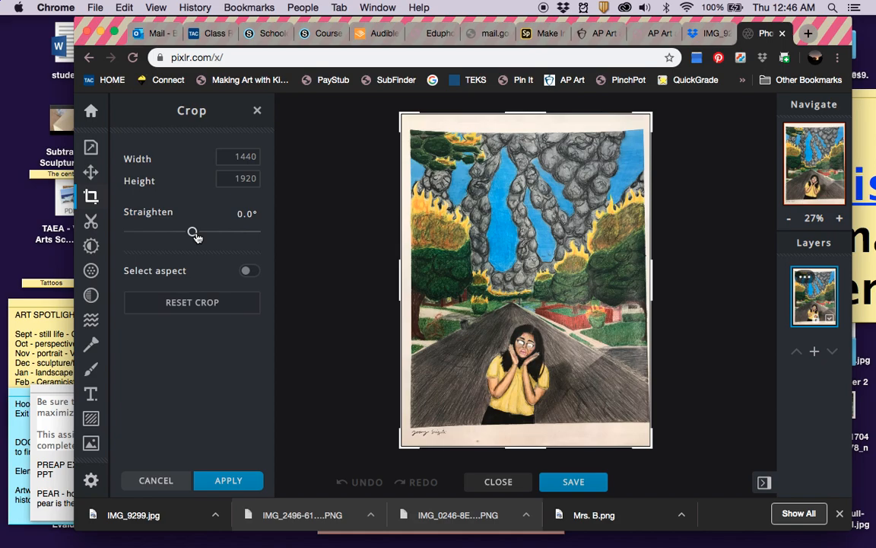
pyautogui.moveTo(194, 233)
pyautogui.mouseDown()
pyautogui.moveTo(173, 232)
pyautogui.moveTo(202, 232)
pyautogui.moveTo(195, 235)
pyautogui.mouseUp()
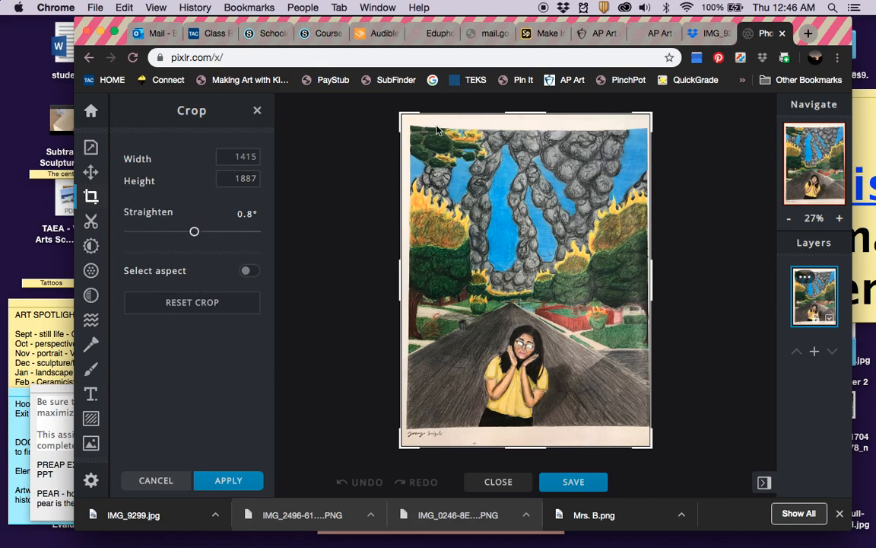
pyautogui.moveTo(402, 114); pyautogui.dragTo(408, 128)
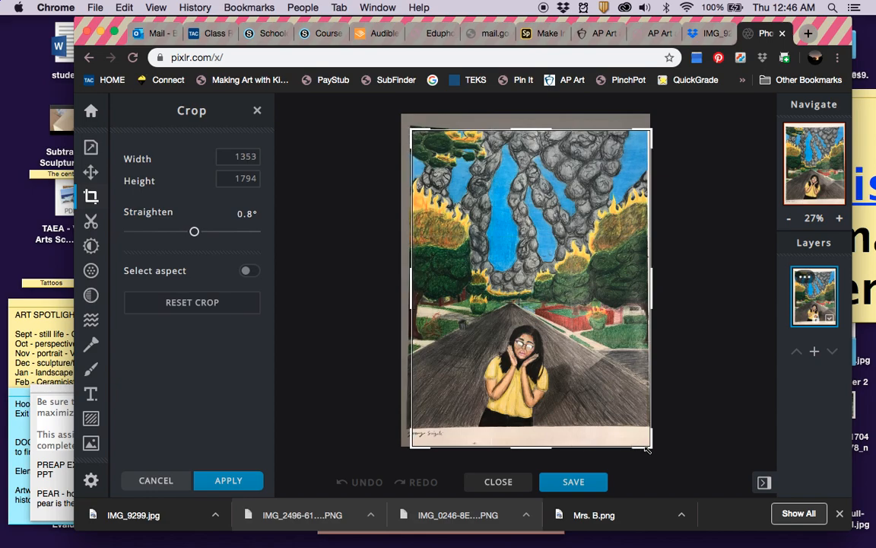
pyautogui.moveTo(649, 449)
pyautogui.mouseDown()
pyautogui.moveTo(640, 431)
pyautogui.moveTo(647, 432)
pyautogui.mouseUp()
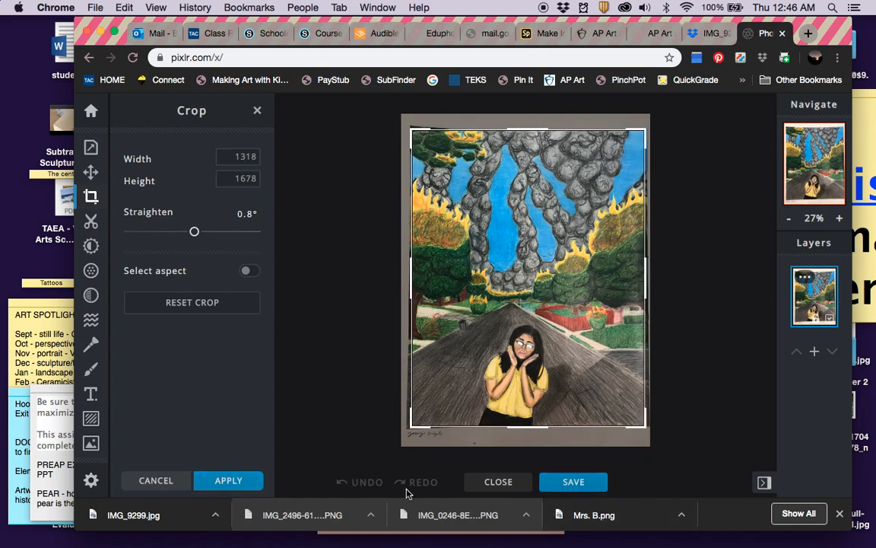
pyautogui.click(257, 480)
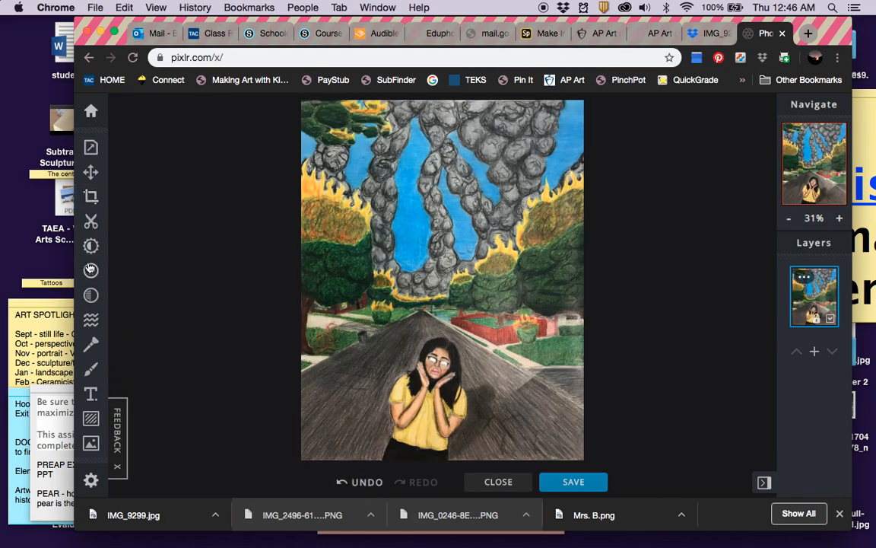
# Apply the Adjust settings with all Light values left at 0, then bring up the save settings.
pyautogui.click(90, 245)
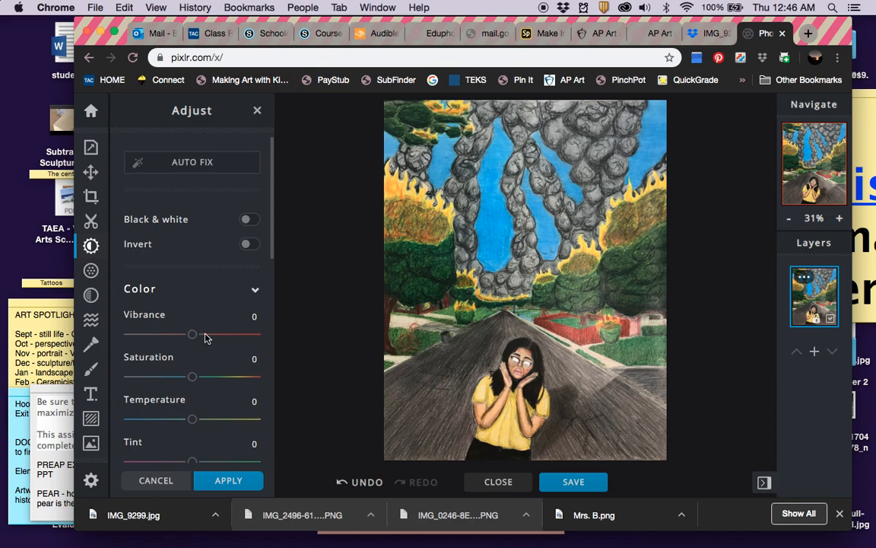
pyautogui.scroll(-2, 205, 337)
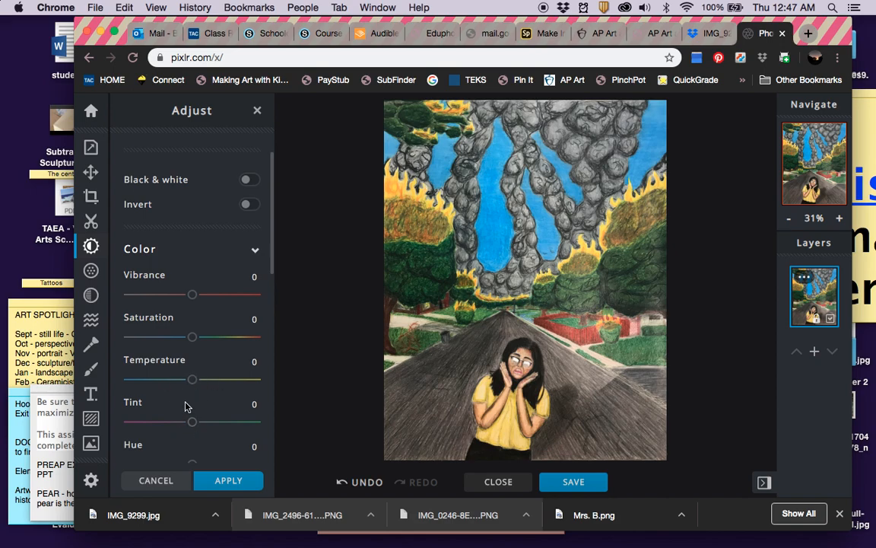
pyautogui.scroll(-5, 185, 407)
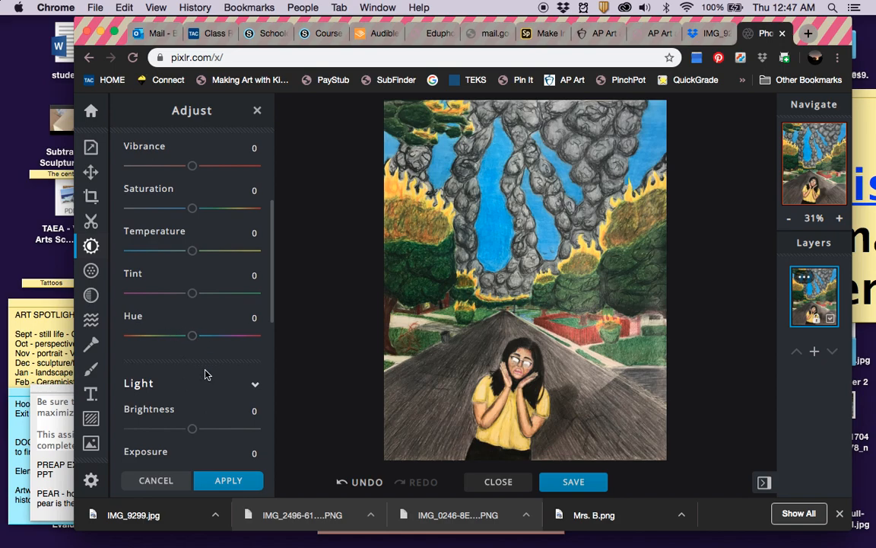
pyautogui.scroll(-7, 205, 373)
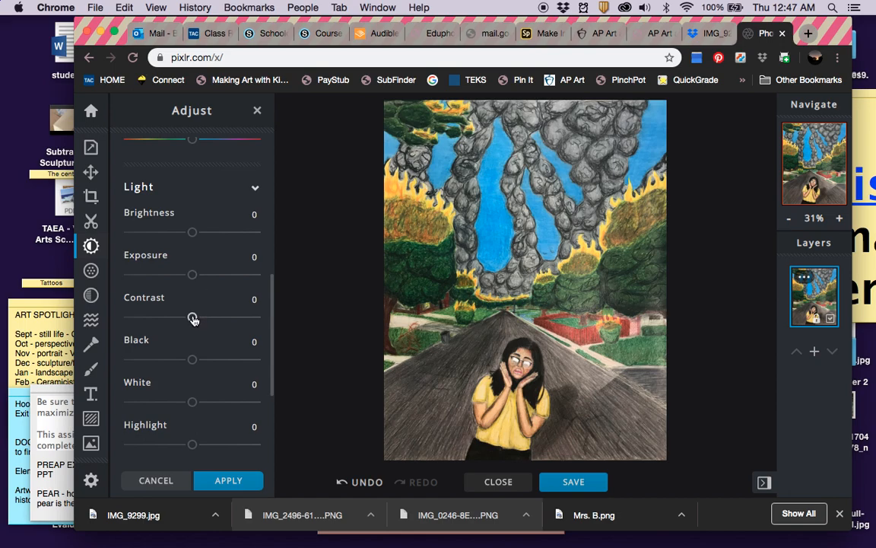
pyautogui.scroll(-3, 193, 319)
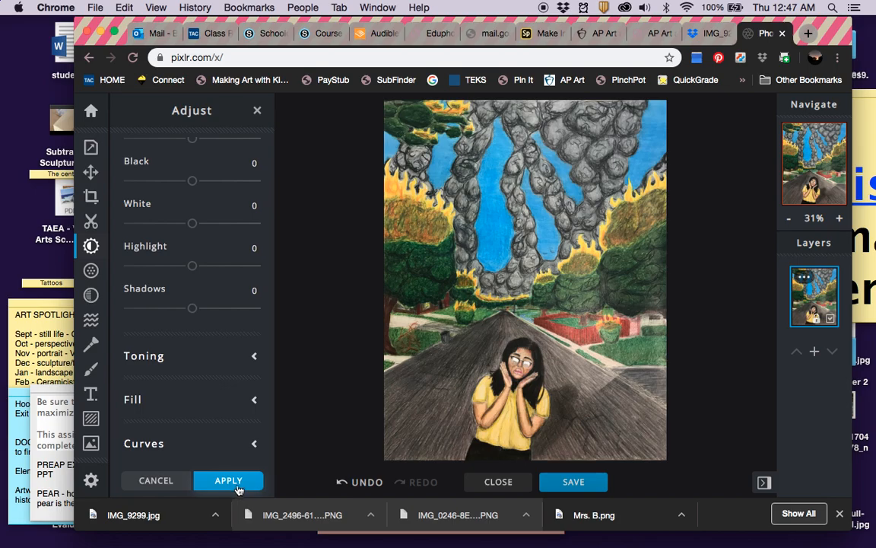
pyautogui.click(228, 480)
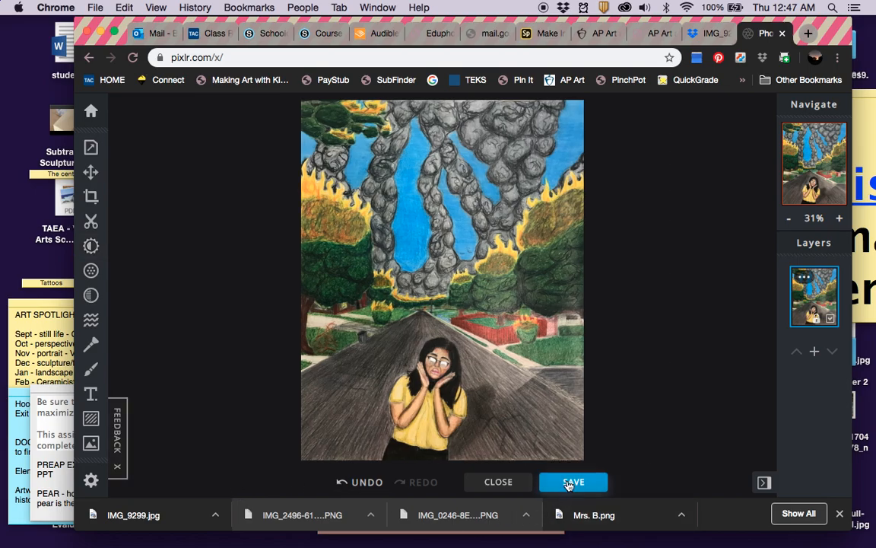
pyautogui.click(567, 482)
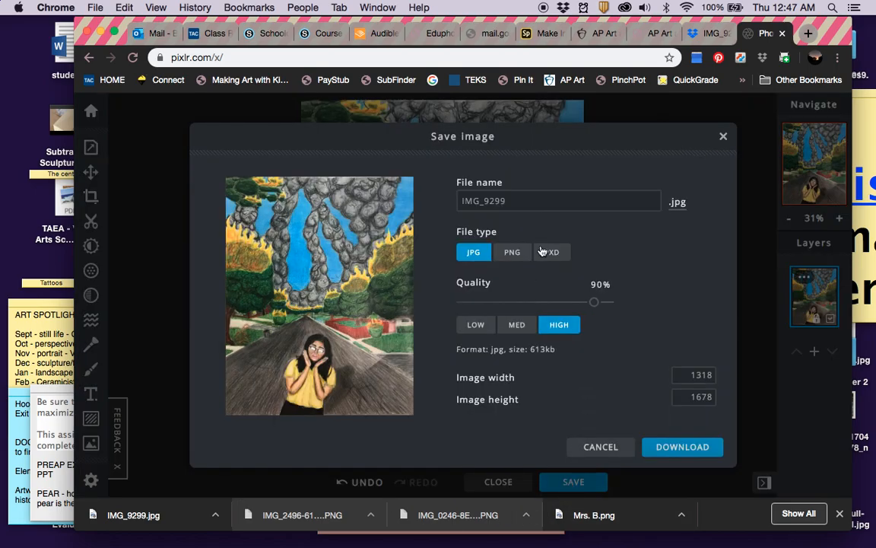
# Rename the export file from IMG_9299 to concentration1.
pyautogui.click(516, 201)
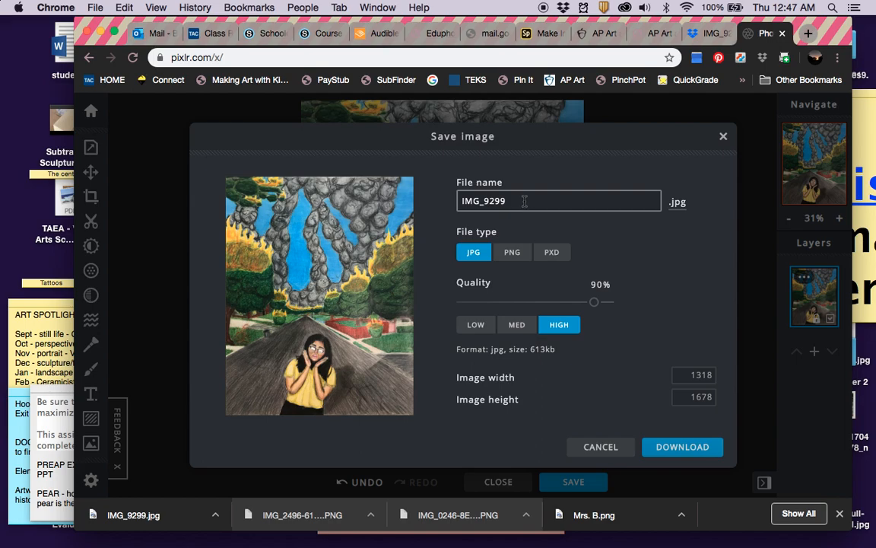
pyautogui.moveTo(525, 201); pyautogui.dragTo(402, 197)
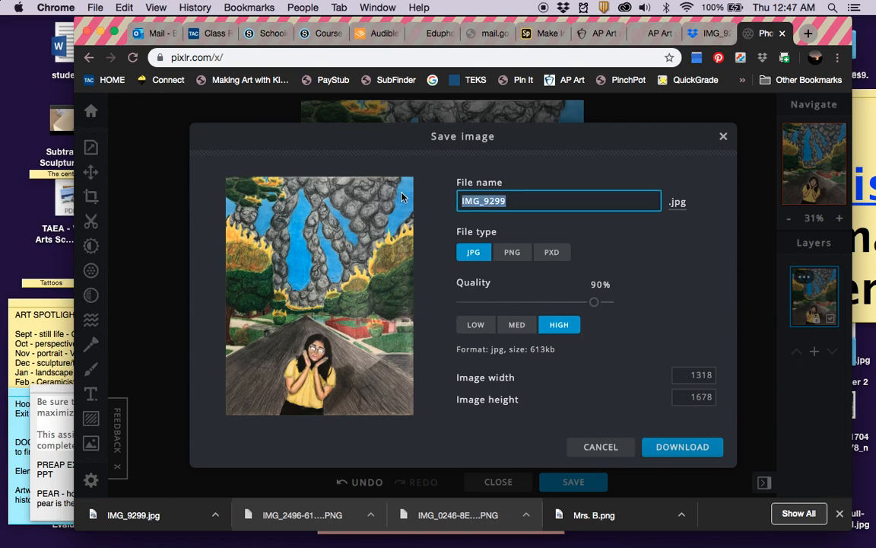
pyautogui.write('concentr')
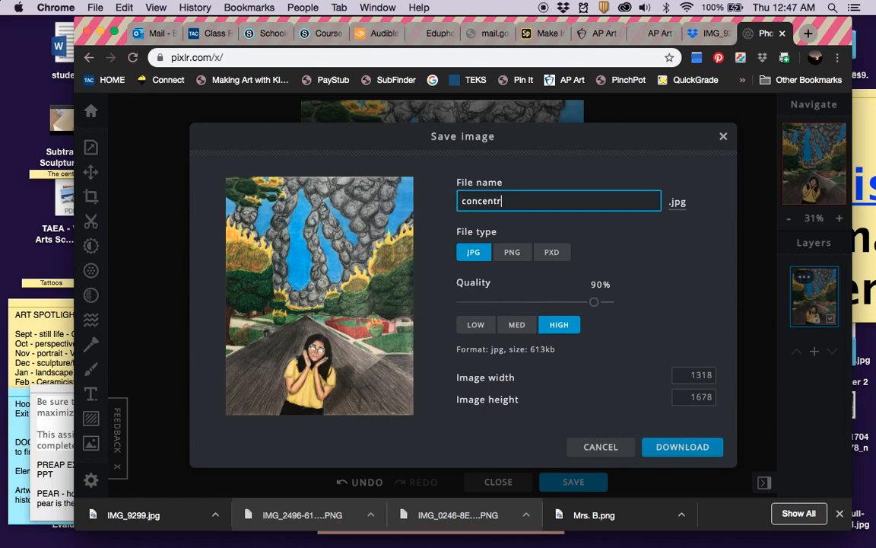
pyautogui.write('ation1')
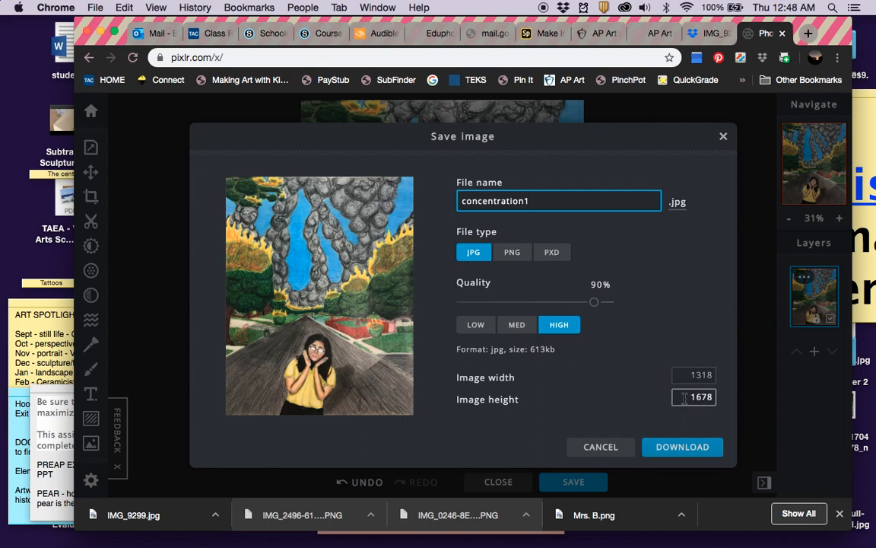
# Resize the export to 800 px high (628 wide) and download it as concentration1.jpg.
pyautogui.moveTo(688, 397); pyautogui.dragTo(725, 397)
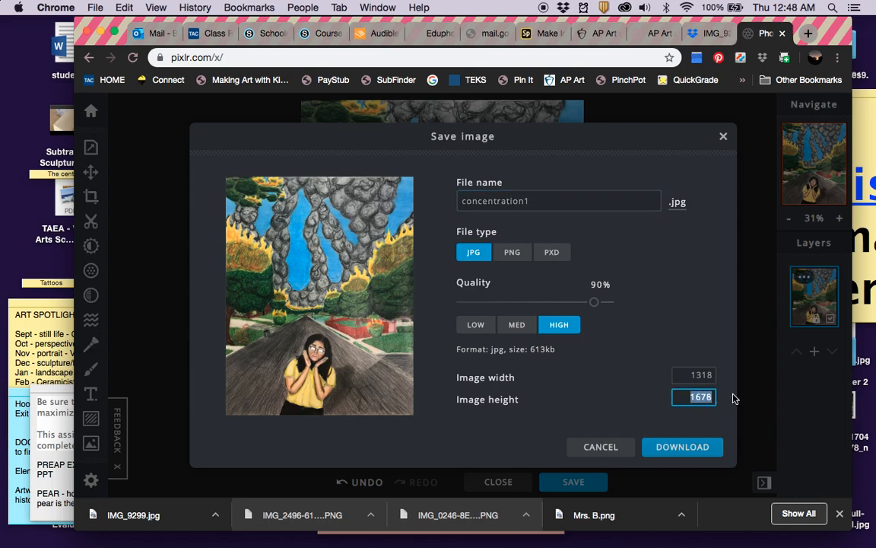
pyautogui.write('800')
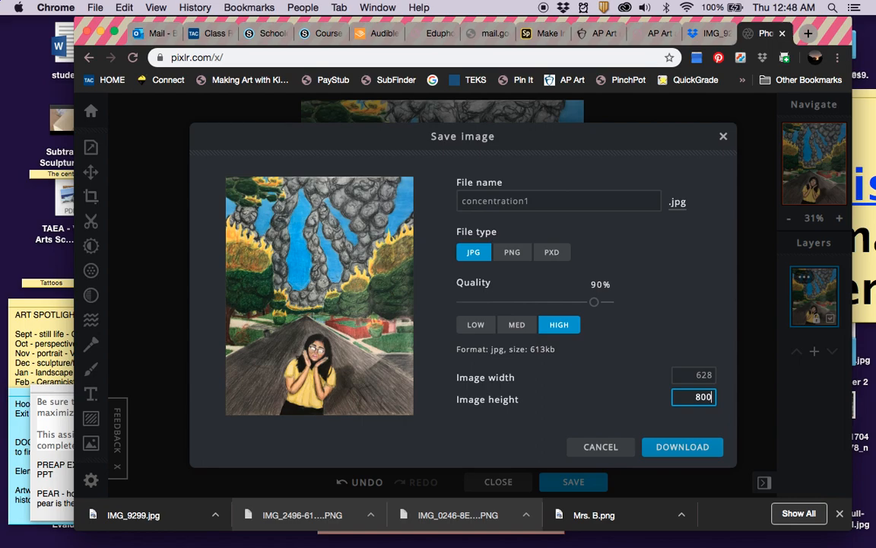
pyautogui.click(670, 449)
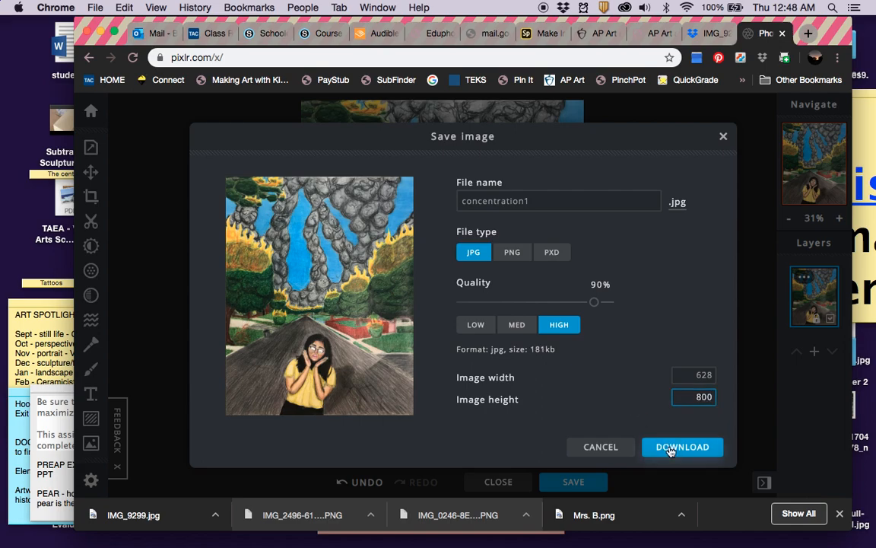